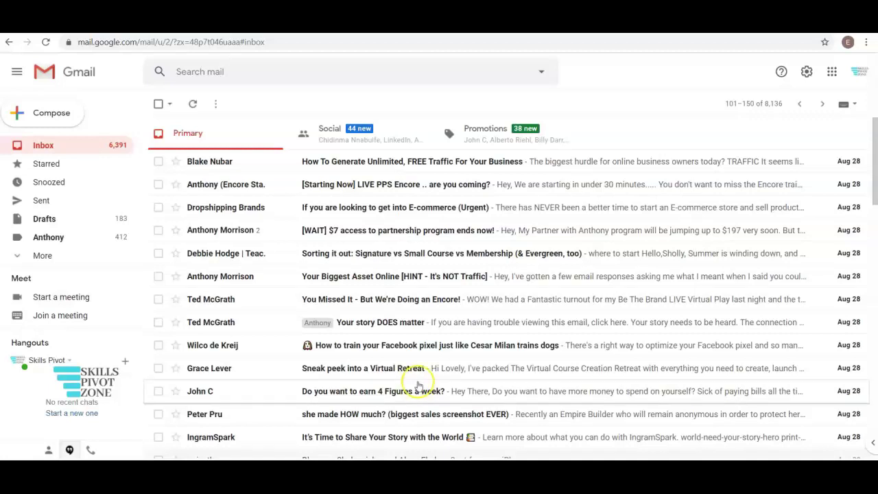
- Open Gmail's full General settings and scroll down to the Vacation responder section
{"action": "left_click", "coordinate": [807, 73]}
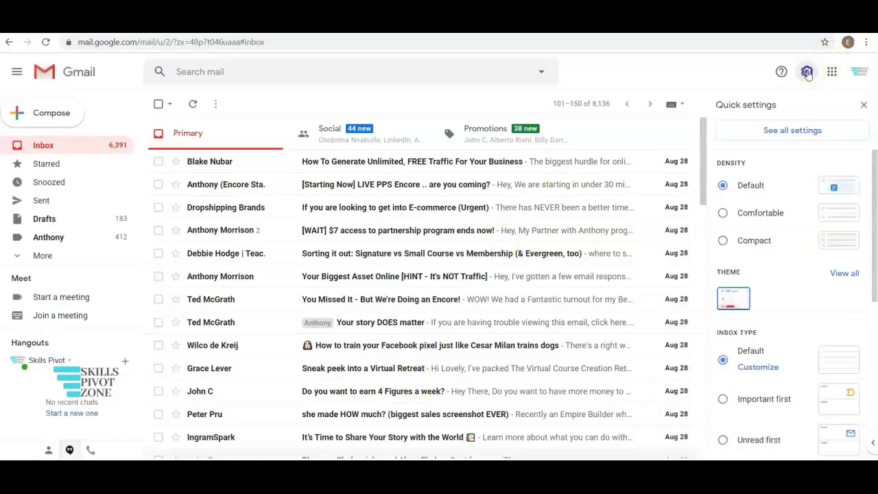
{"action": "left_click", "coordinate": [792, 135]}
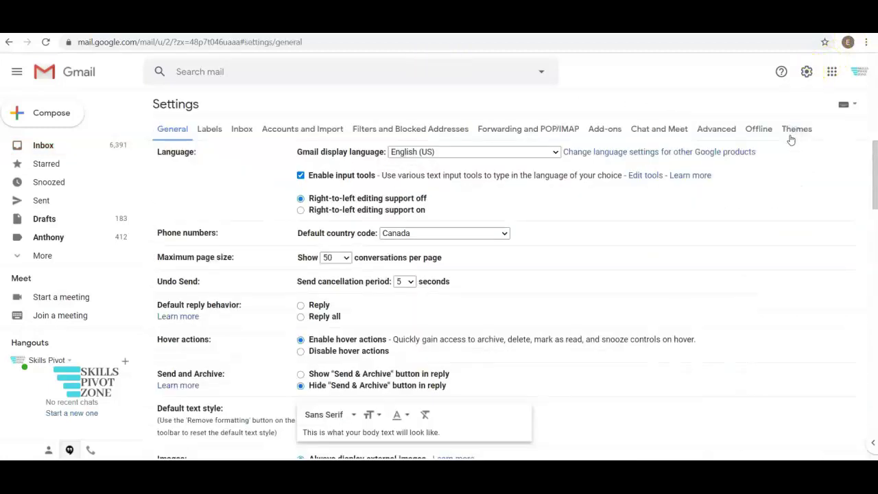
{"action": "left_click_drag", "start_coordinate": [874, 185], "coordinate": [875, 417]}
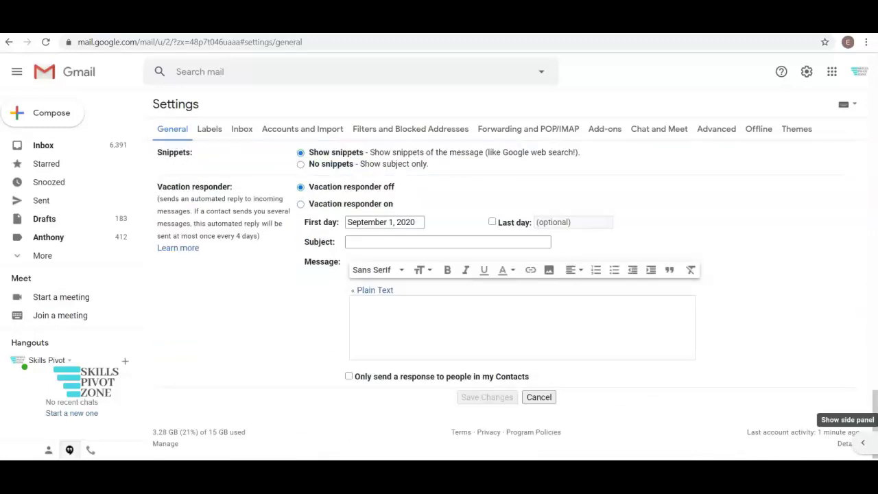
- Switch the vacation responder on, running from September 2 to September 9, 2020
{"action": "left_click", "coordinate": [300, 204]}
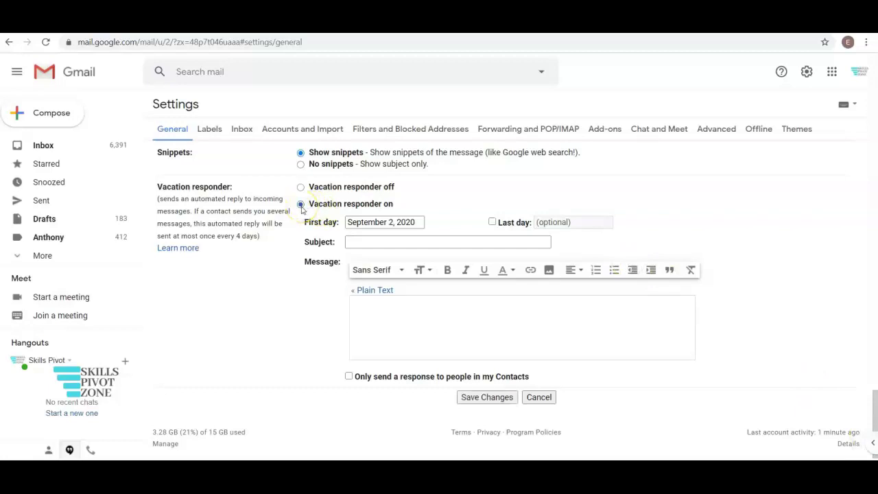
{"action": "left_click", "coordinate": [418, 221]}
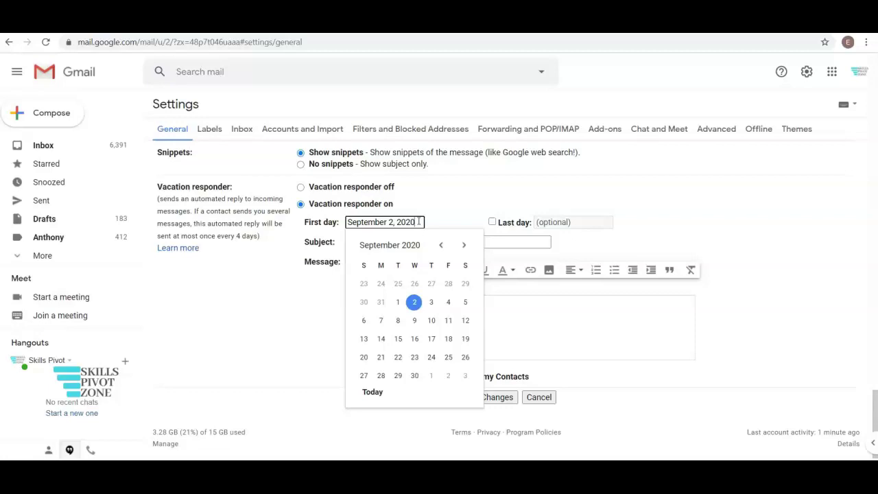
{"action": "left_click", "coordinate": [432, 216]}
{"action": "left_click", "coordinate": [492, 222]}
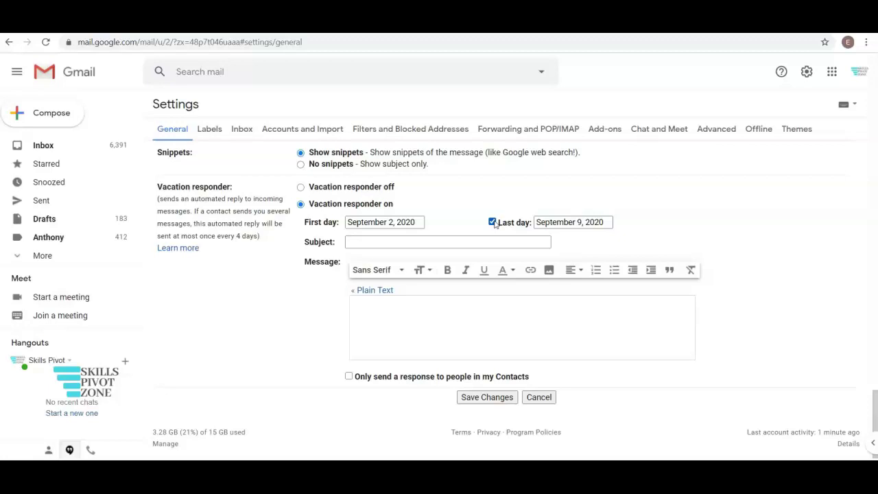
- Paste the away message pointing urgent requests to the PA, and enter the subject 'Vacation Alert'
{"action": "left_click", "coordinate": [373, 316]}
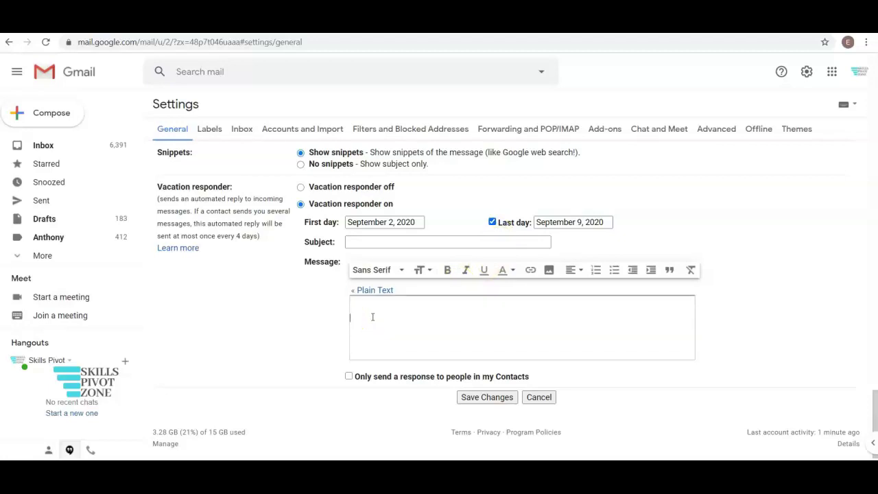
{"action": "key", "text": "ctrl+v"}
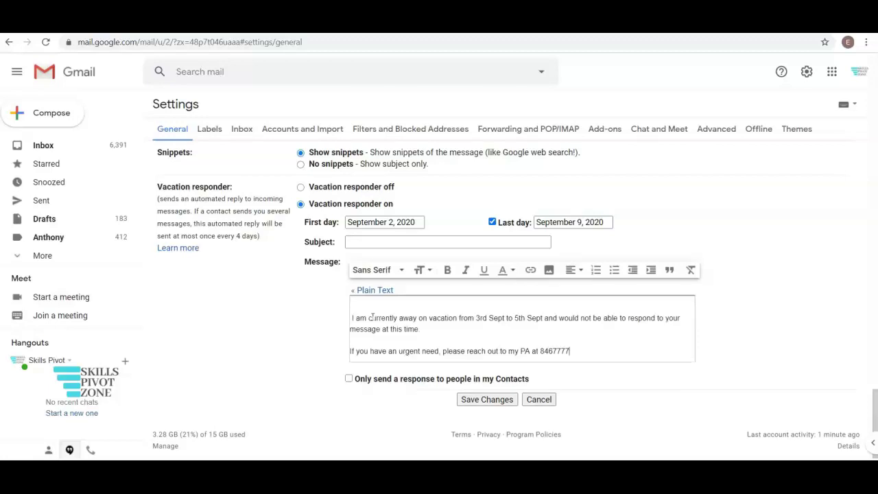
{"action": "left_click", "coordinate": [373, 244]}
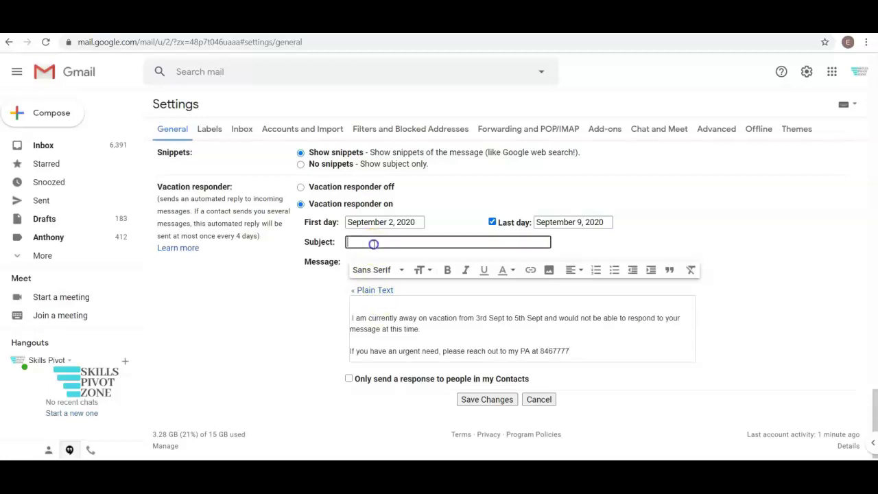
{"action": "type", "text": "Va"}
{"action": "type", "text": "cat"}
{"action": "type", "text": "ion Al"}
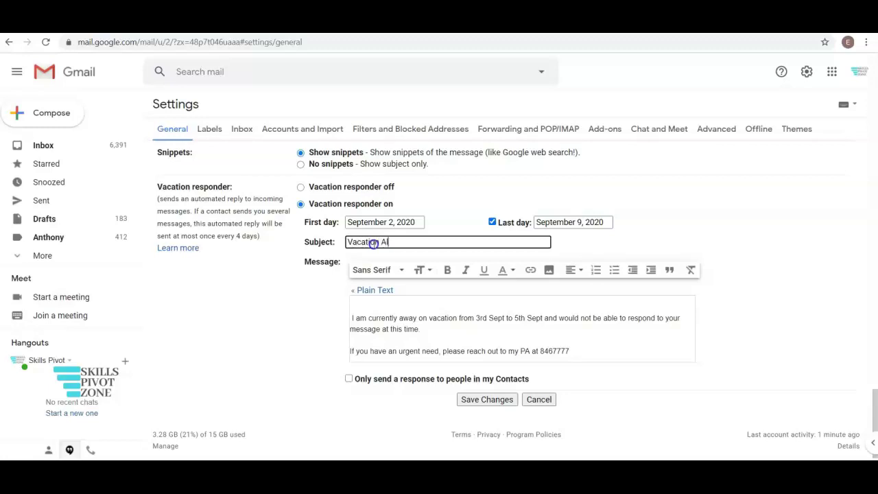
{"action": "type", "text": "ert"}
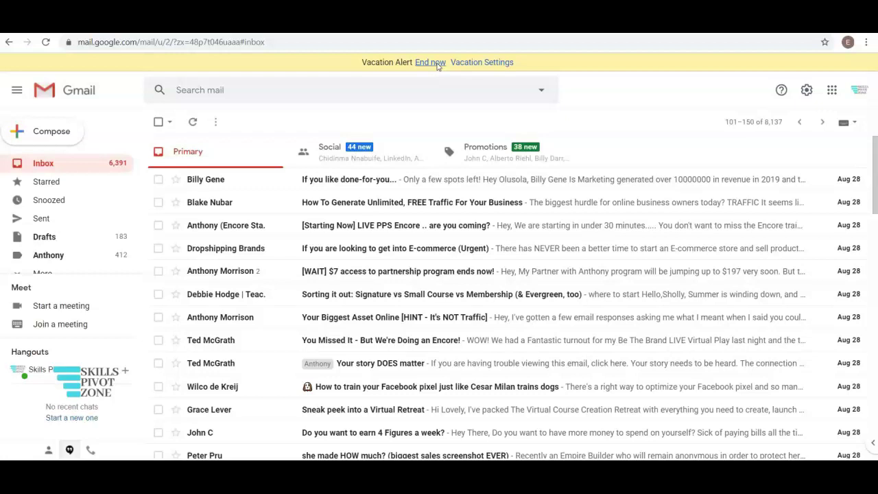
- End the vacation responder via the banner and recheck General settings to confirm it is off
{"action": "left_click", "coordinate": [432, 63]}
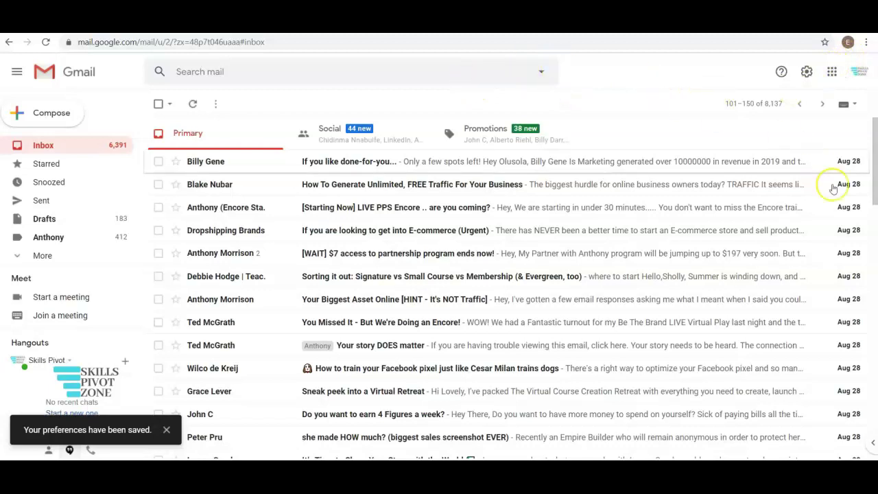
{"action": "left_click", "coordinate": [807, 72]}
{"action": "left_click", "coordinate": [798, 132]}
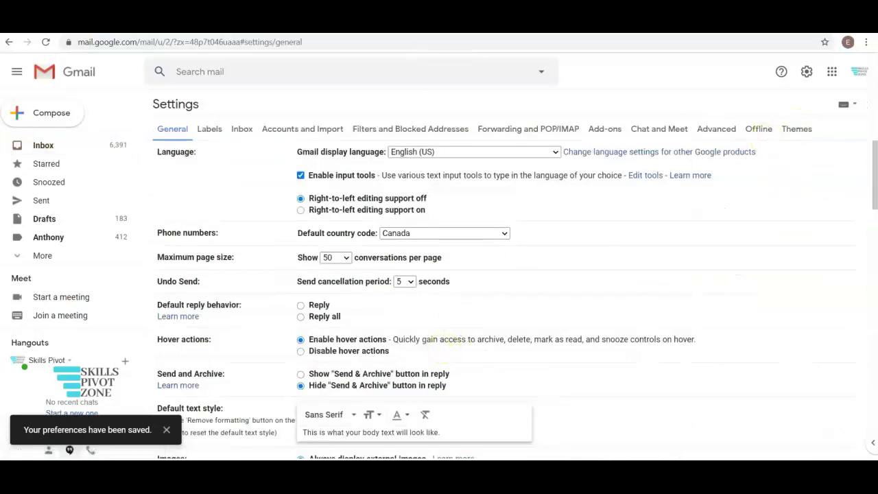
{"action": "scroll", "coordinate": [507, 299], "scroll_direction": "down", "scroll_amount": 8}
{"action": "scroll", "coordinate": [508, 299], "scroll_direction": "down", "scroll_amount": 7}
{"action": "scroll", "coordinate": [507, 299], "scroll_direction": "down", "scroll_amount": 1}
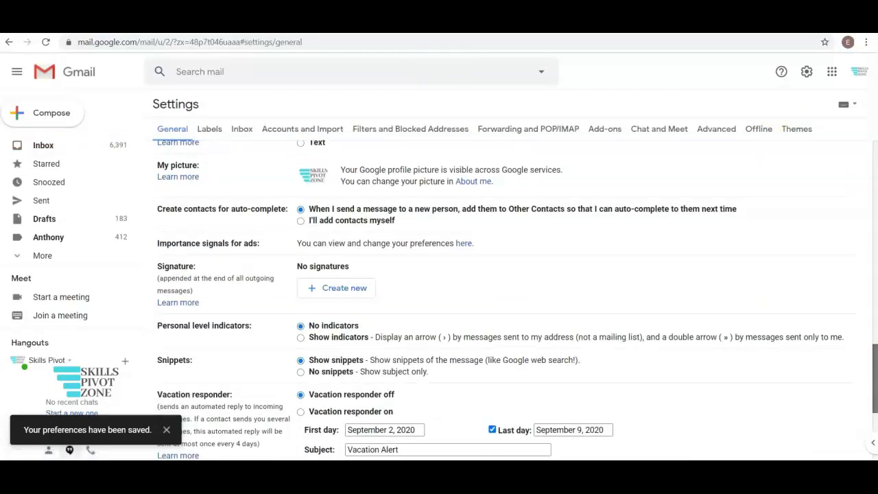
{"action": "scroll", "coordinate": [508, 299], "scroll_direction": "down", "scroll_amount": 3}
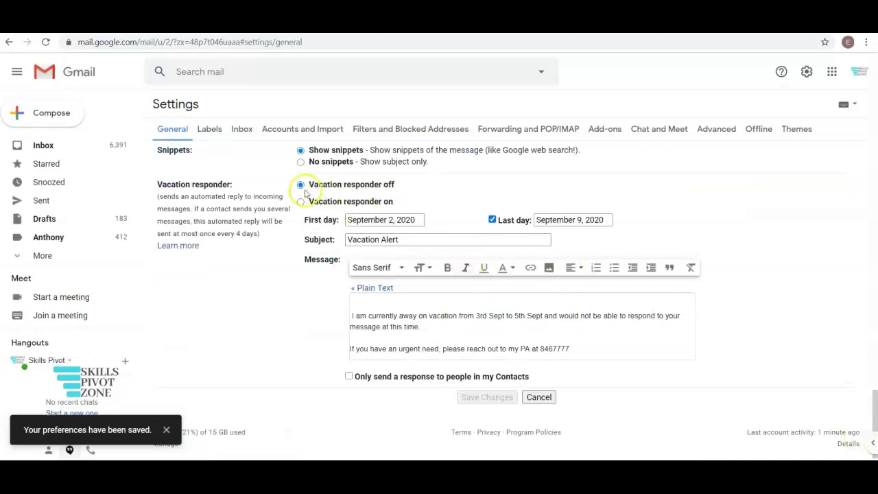